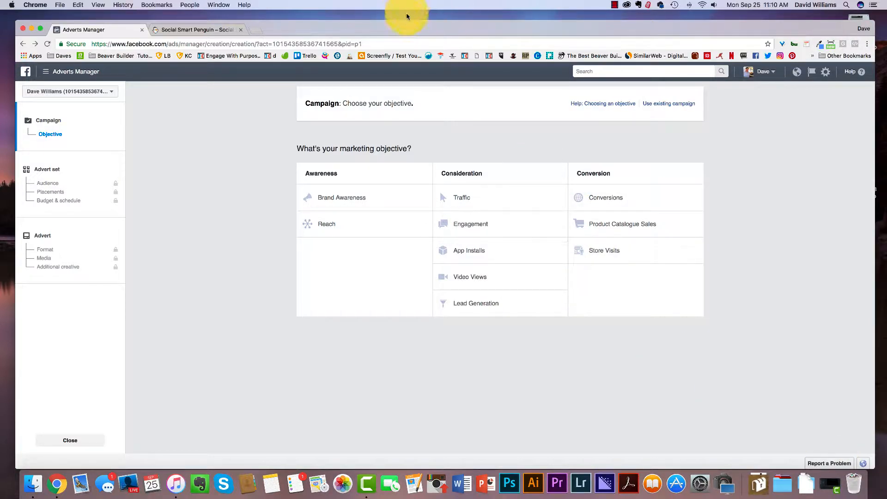
# Check the company website's Facebook pixel with the Pixel Helper extension, then return to the Adverts Manager tab.
pyautogui.moveTo(408, 28); pyautogui.dragTo(402, 28)
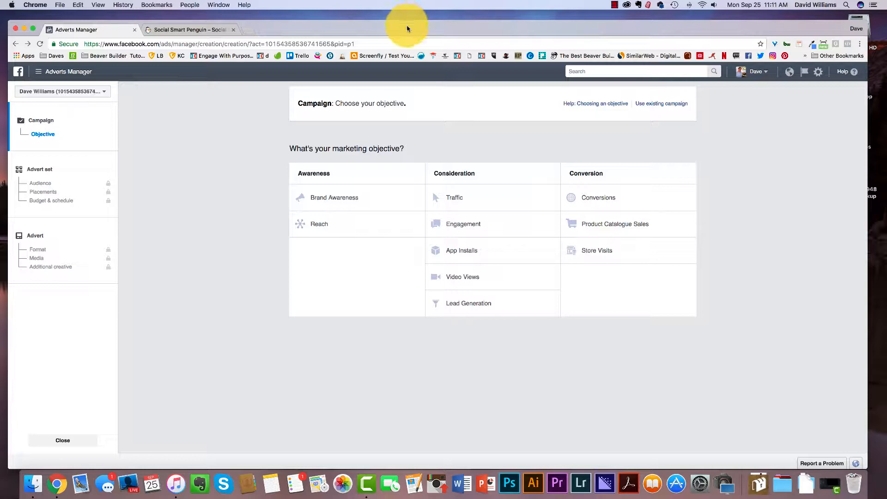
pyautogui.click(172, 31)
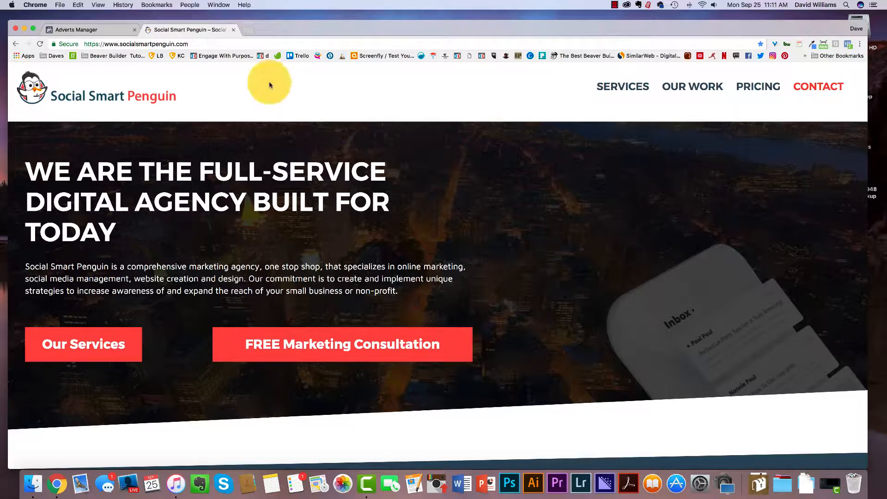
pyautogui.click(849, 43)
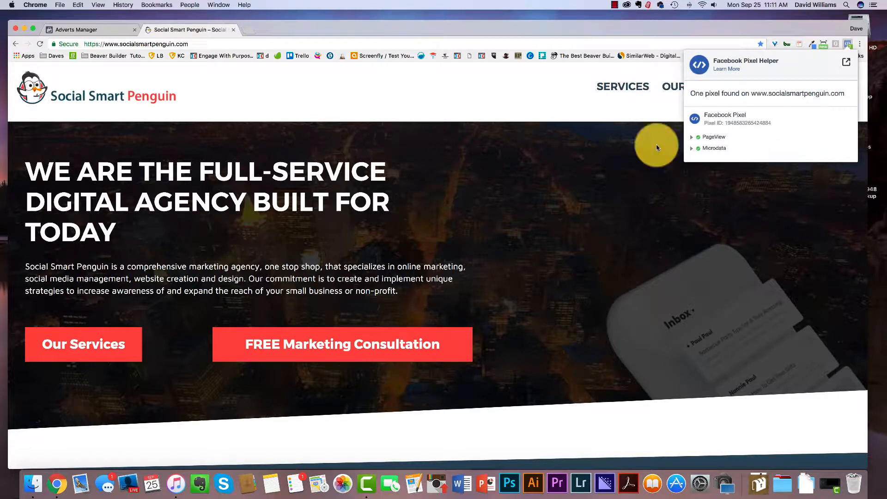
pyautogui.click(281, 115)
pyautogui.click(65, 28)
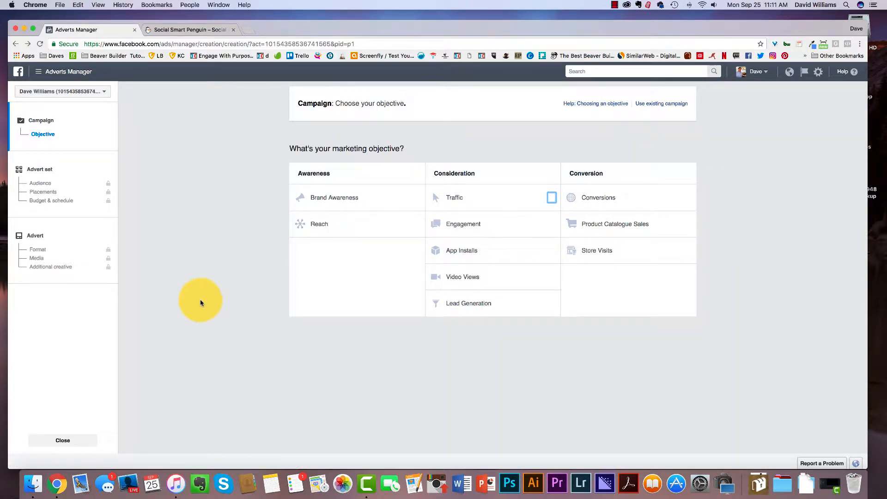
# Open the Audiences tool from the Adverts Manager tools menu.
pyautogui.click(53, 78)
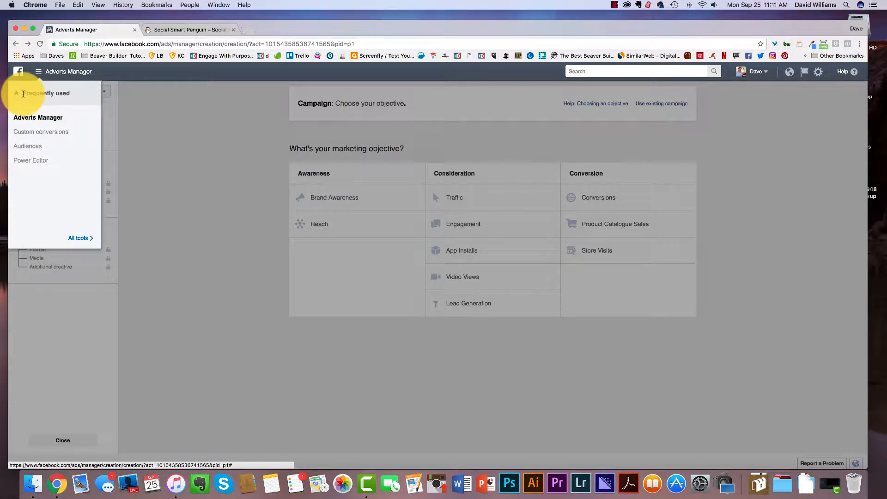
pyautogui.moveTo(23, 93); pyautogui.dragTo(93, 89)
pyautogui.click(79, 238)
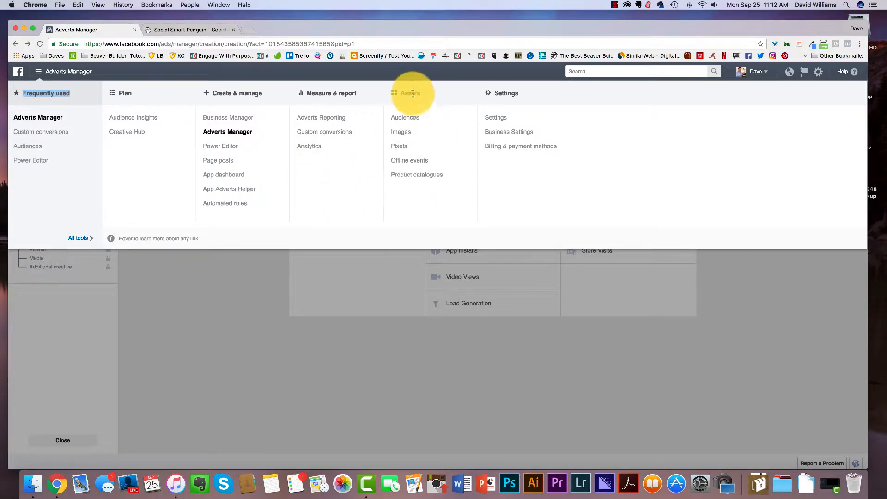
pyautogui.click(419, 124)
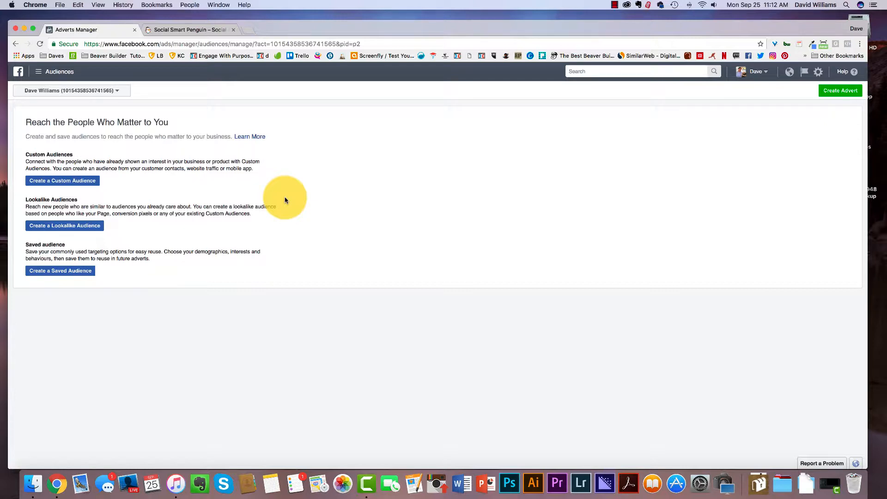
# Start a new custom audience based on website traffic, targeting all website visitors in the past 30 days.
pyautogui.click(75, 183)
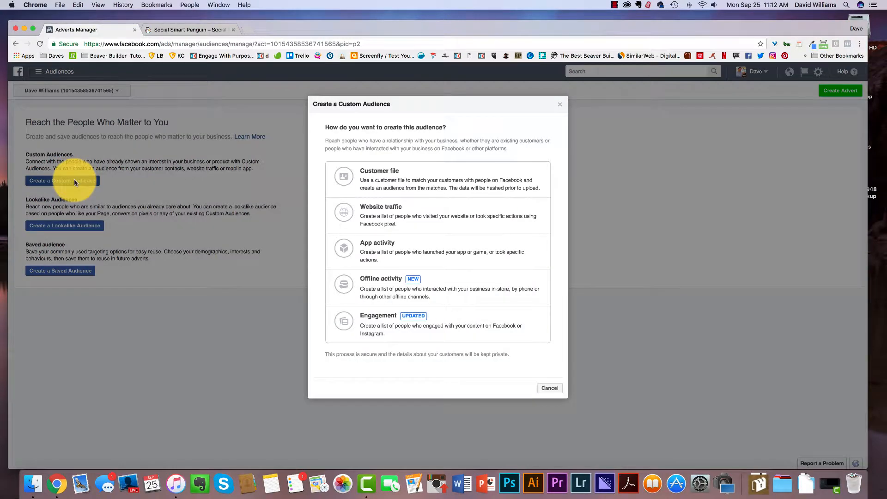
pyautogui.click(426, 218)
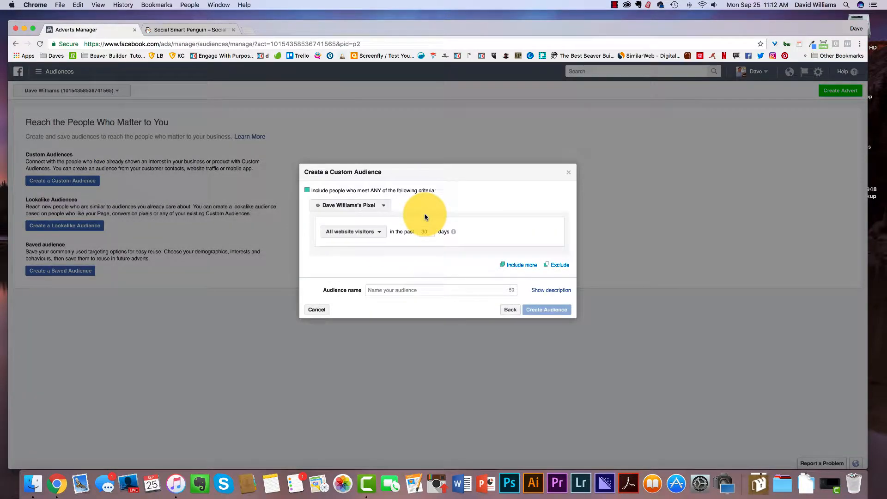
pyautogui.moveTo(431, 171); pyautogui.dragTo(419, 116)
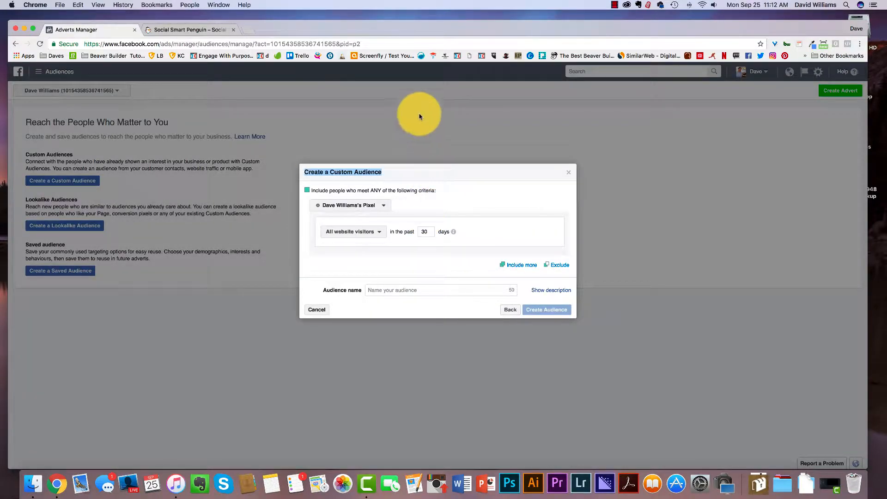
pyautogui.click(463, 191)
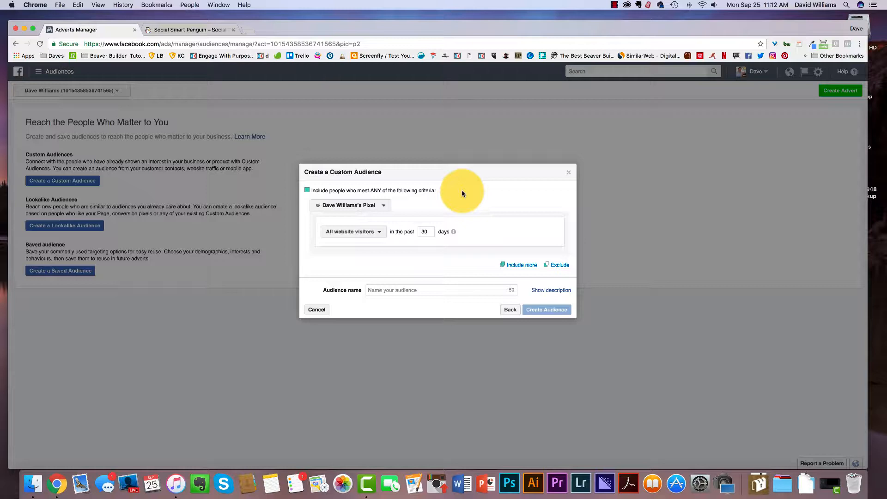
# Name the audience "All website - 30 days", correcting the misspelled word, and create it.
pyautogui.click(386, 291)
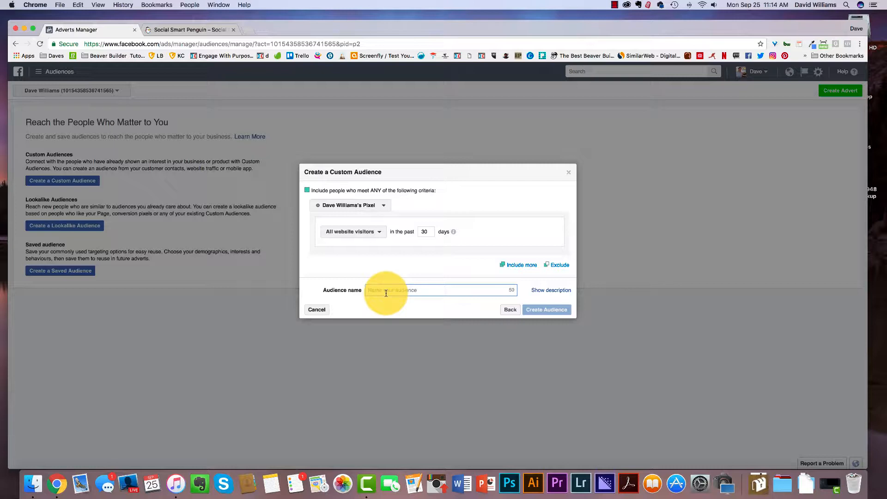
pyautogui.write('All ')
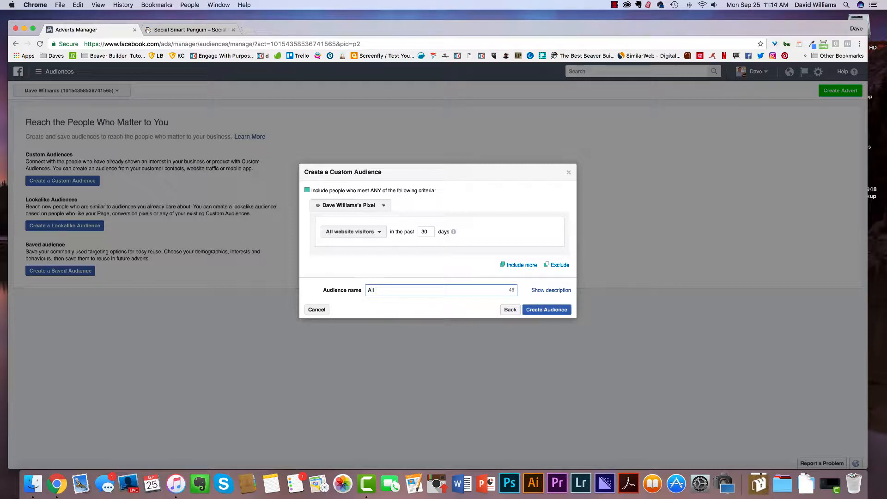
pyautogui.write('website')
pyautogui.write(' -')
pyautogui.write(' 30 days')
pyautogui.click(386, 294)
pyautogui.rightClick(386, 293)
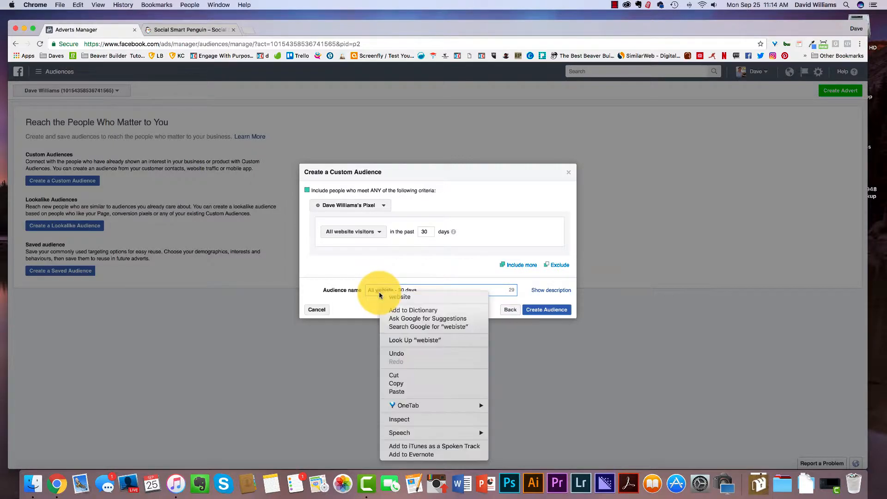
pyautogui.click(437, 301)
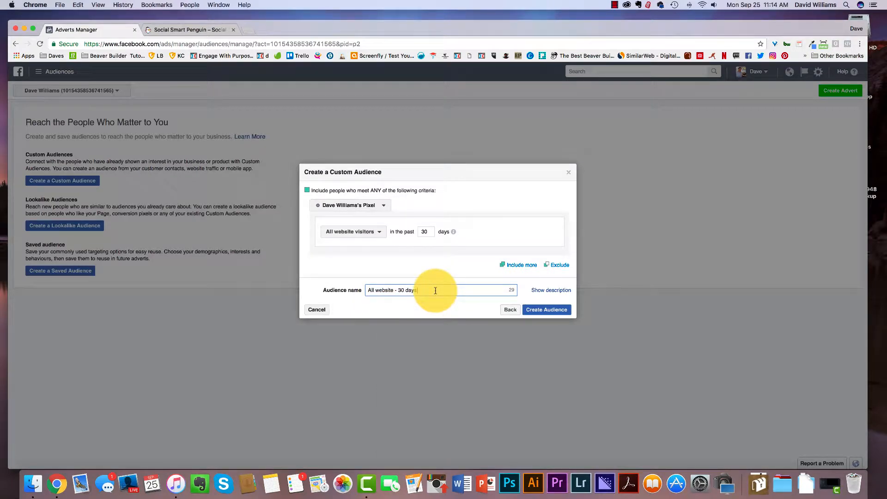
pyautogui.click(558, 314)
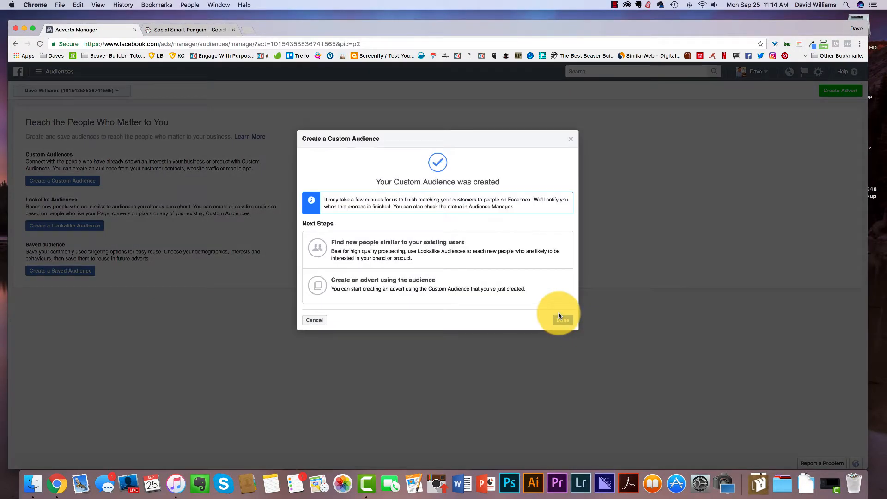
pyautogui.click(559, 316)
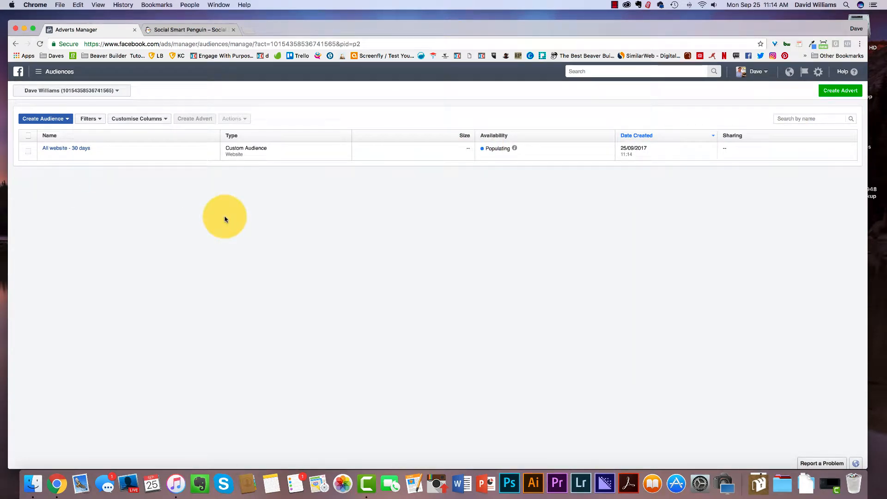
pyautogui.moveTo(516, 149)
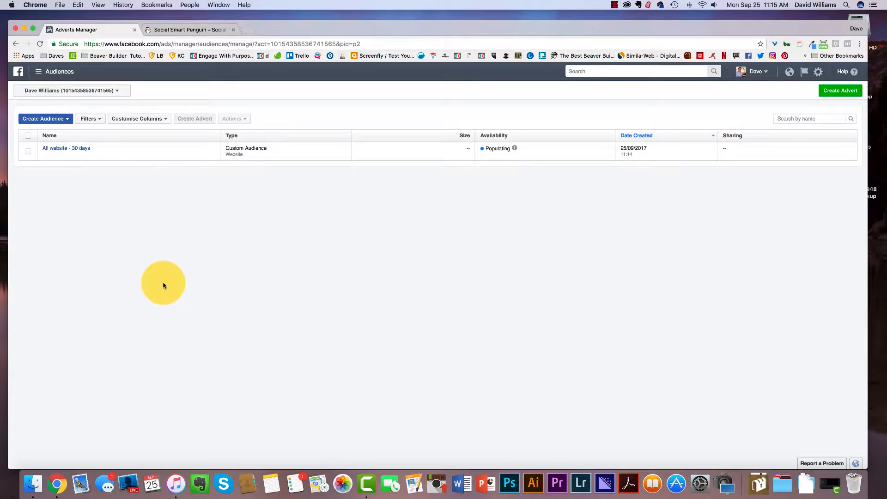
# Start another website traffic custom audience and set its period to the past 180 days.
pyautogui.click(42, 118)
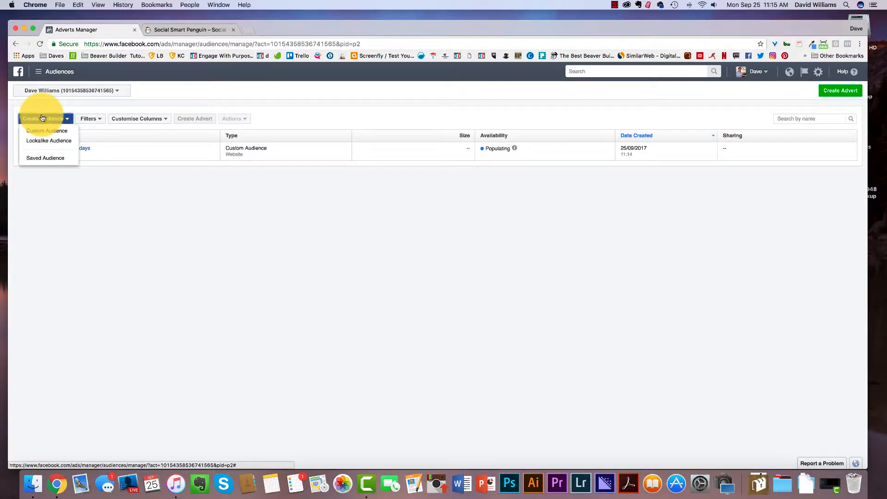
pyautogui.click(50, 130)
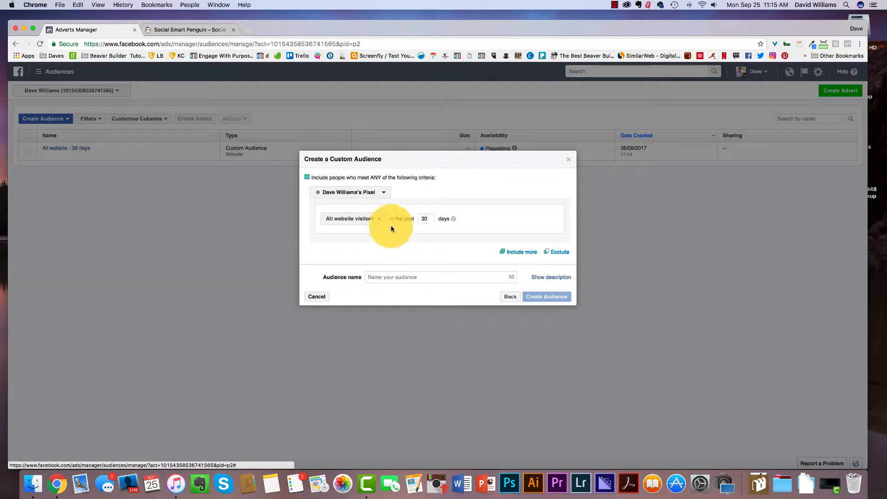
pyautogui.doubleClick(426, 219)
pyautogui.write('180')
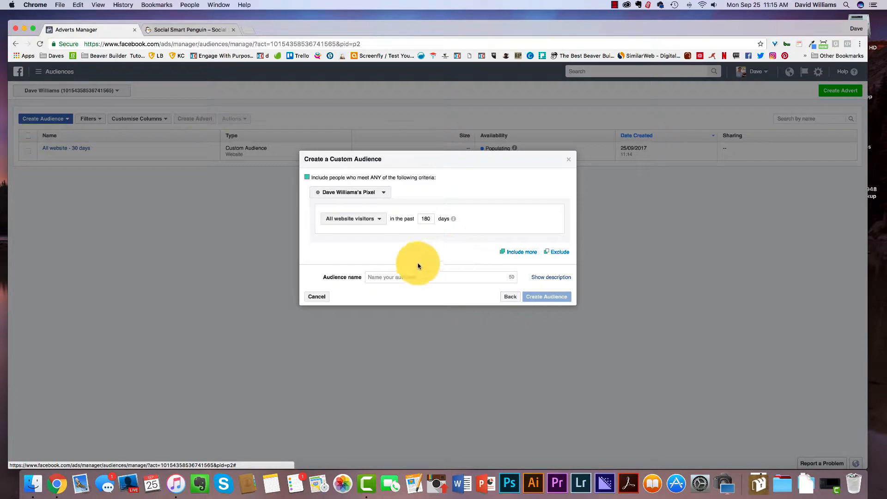
# Name the audience "All website - 180 days", create it, and close the confirmation.
pyautogui.click(397, 277)
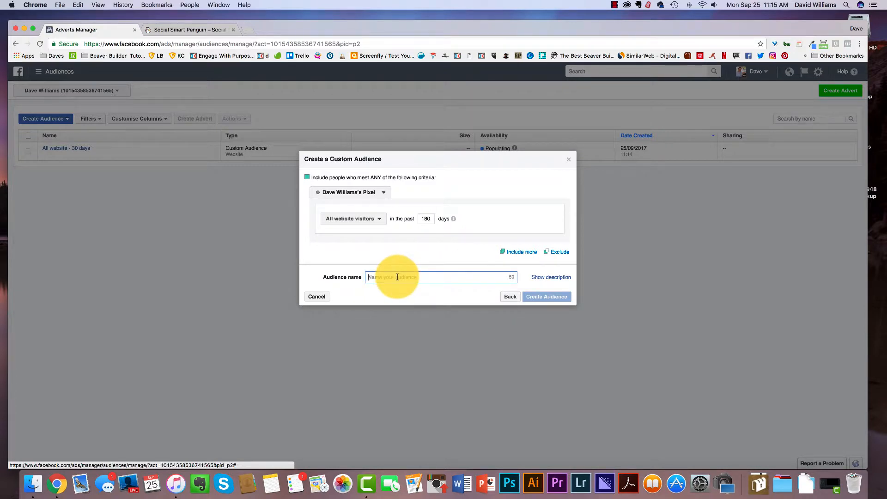
pyautogui.write('All')
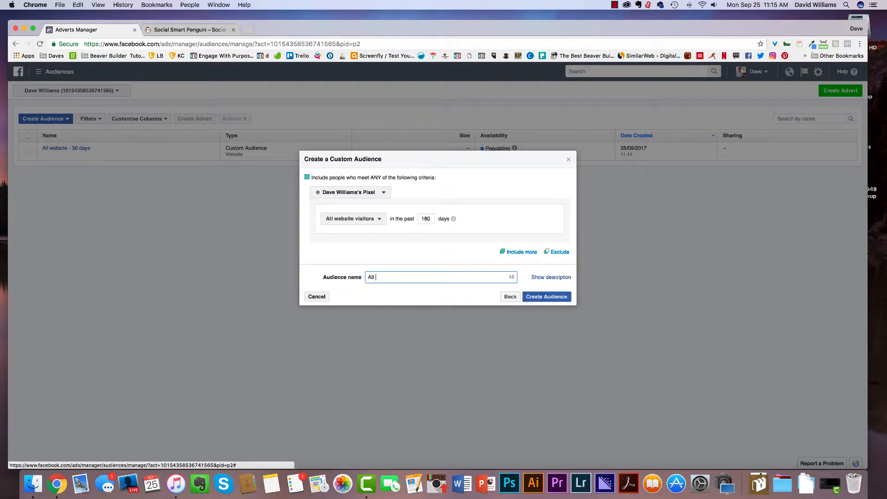
pyautogui.write(' website')
pyautogui.write('- 180 days')
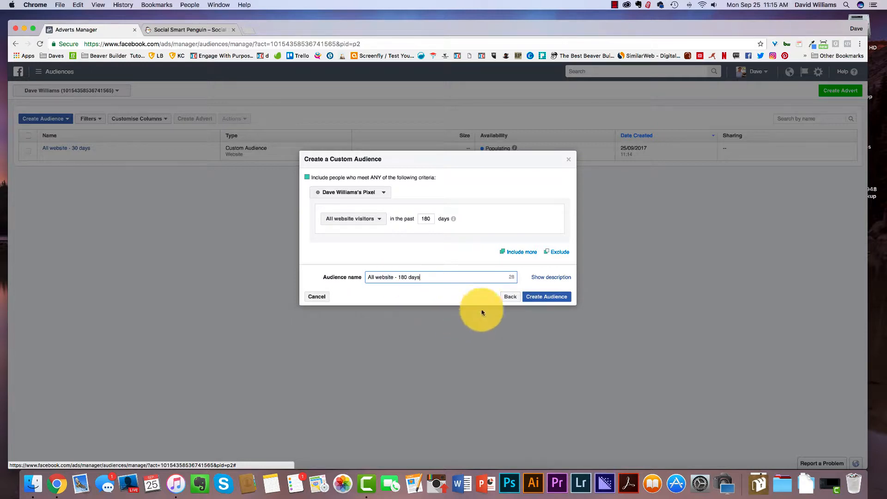
pyautogui.click(553, 297)
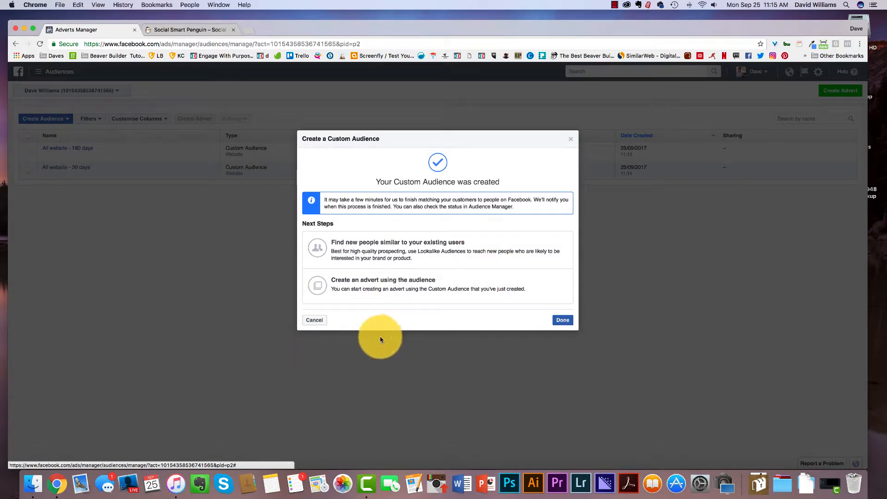
pyautogui.click(564, 321)
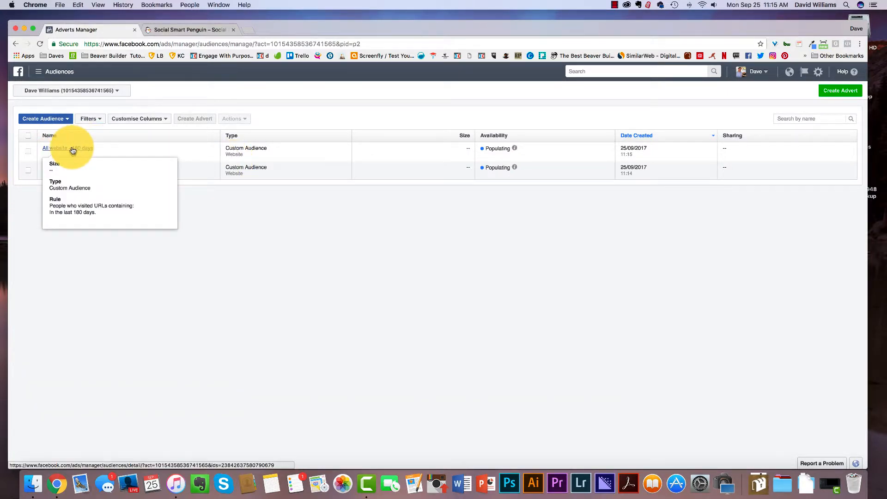
# Open the 180-day audience's details to review its definition, then go back to the audience list.
pyautogui.click(72, 148)
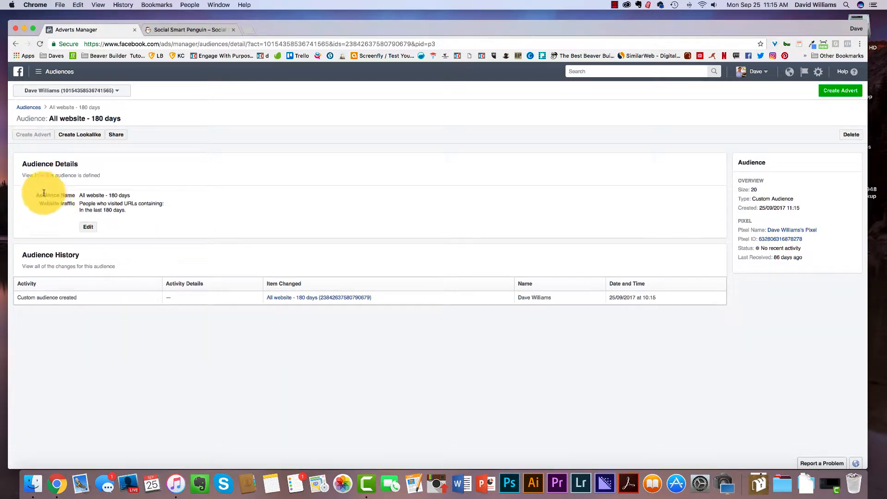
pyautogui.moveTo(43, 195); pyautogui.dragTo(135, 198)
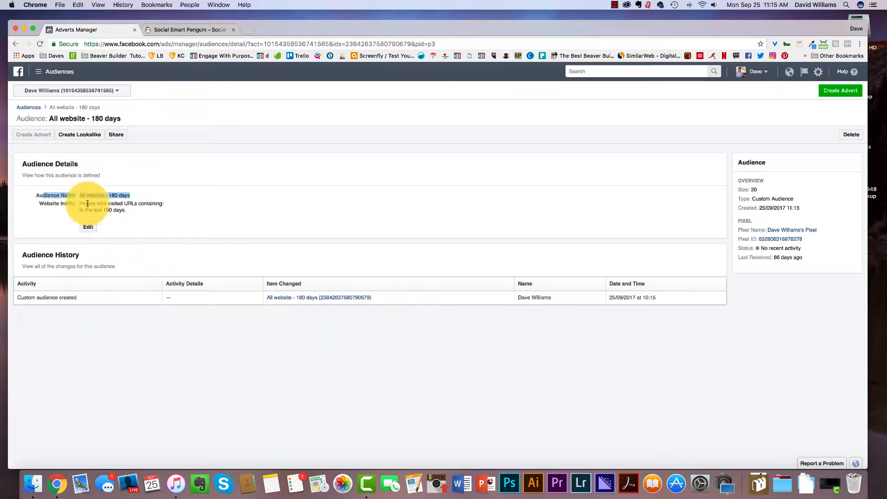
pyautogui.click(40, 205)
pyautogui.moveTo(41, 205); pyautogui.dragTo(149, 230)
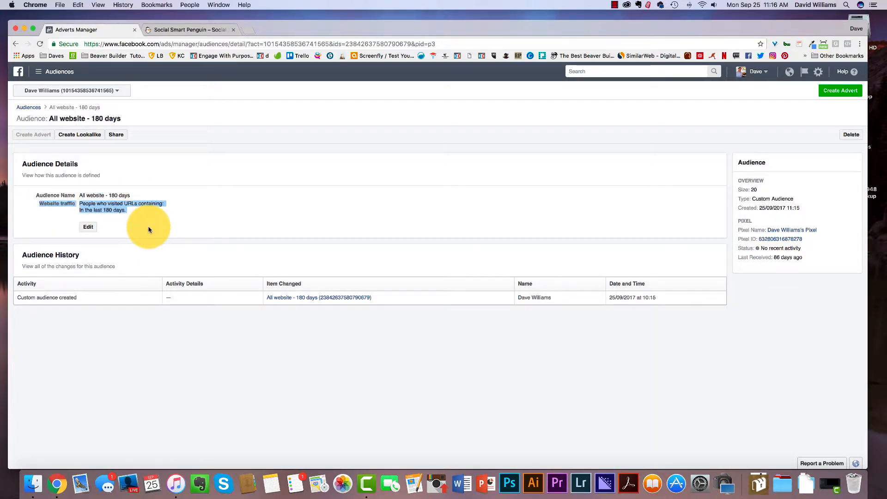
pyautogui.click(149, 230)
pyautogui.click(16, 45)
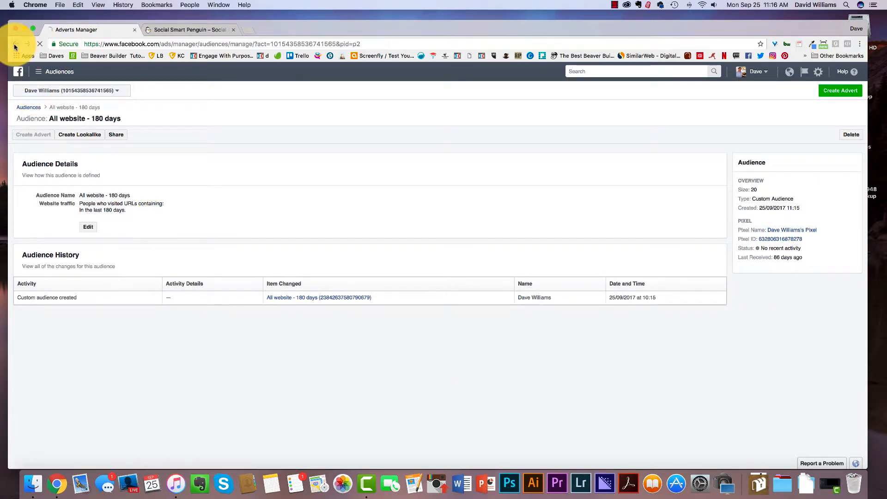
# Start a new website traffic custom audience and add a second inclusion criterion.
pyautogui.click(46, 119)
pyautogui.click(29, 118)
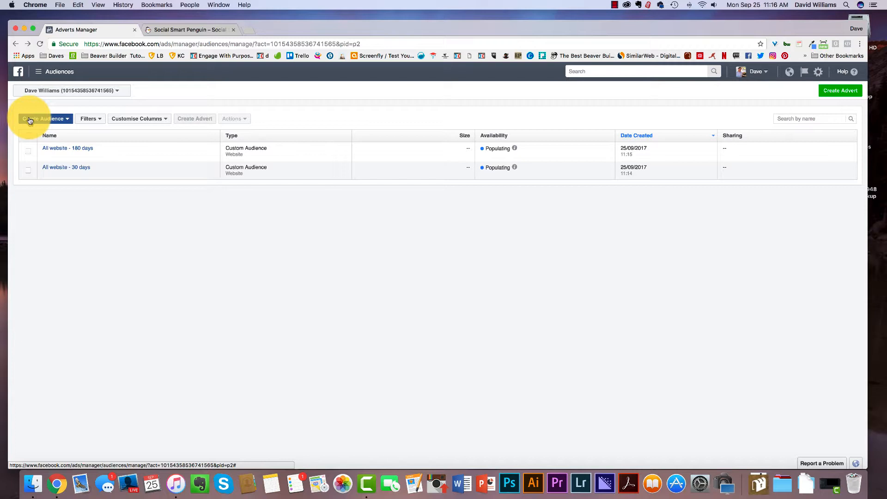
pyautogui.click(29, 120)
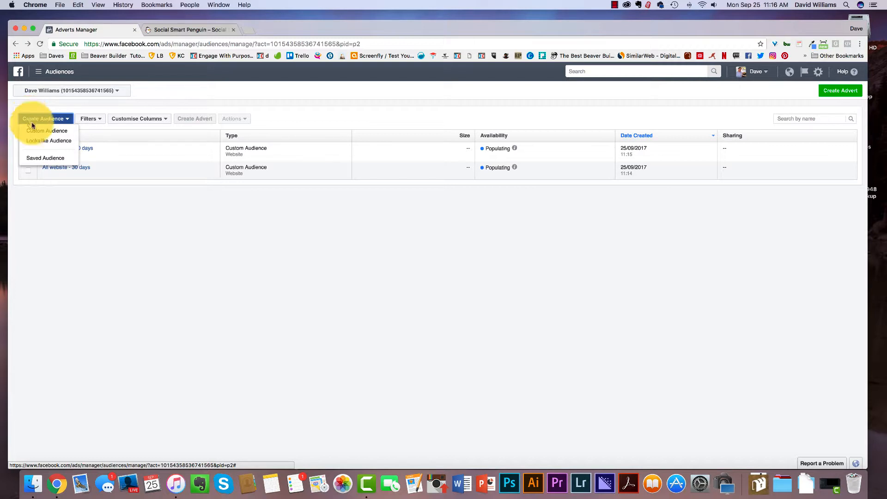
pyautogui.click(35, 129)
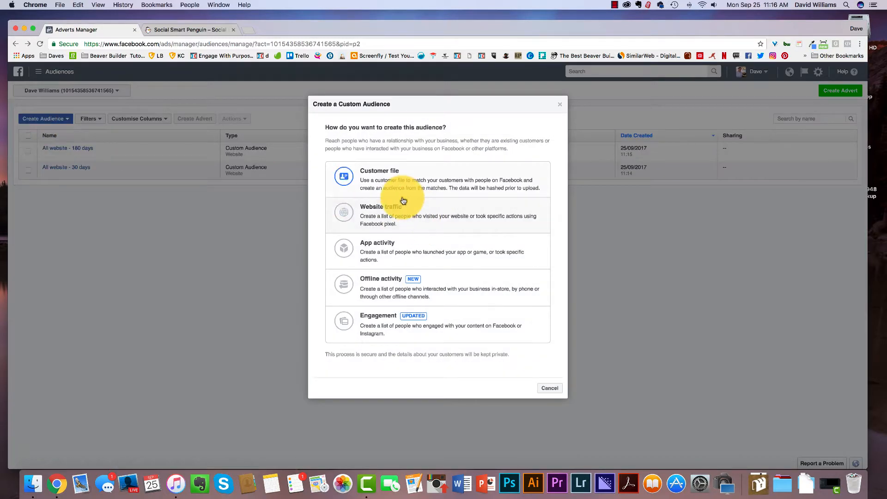
pyautogui.click(422, 213)
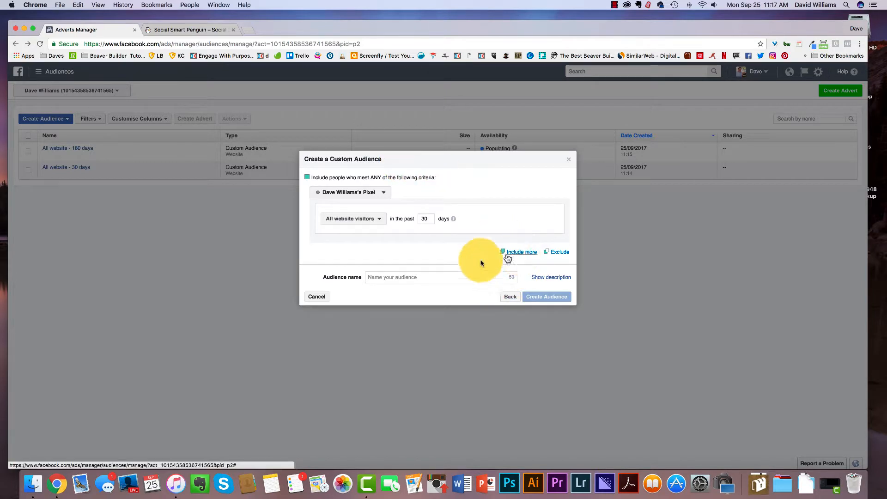
pyautogui.click(519, 253)
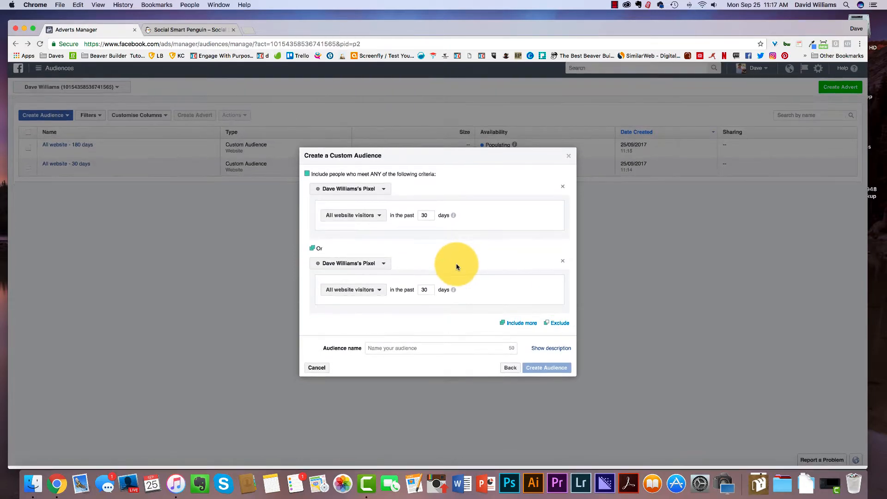
# Switch to the Social Smart Penguin website, open the Social Media Management service page and copy its URL.
pyautogui.click(190, 30)
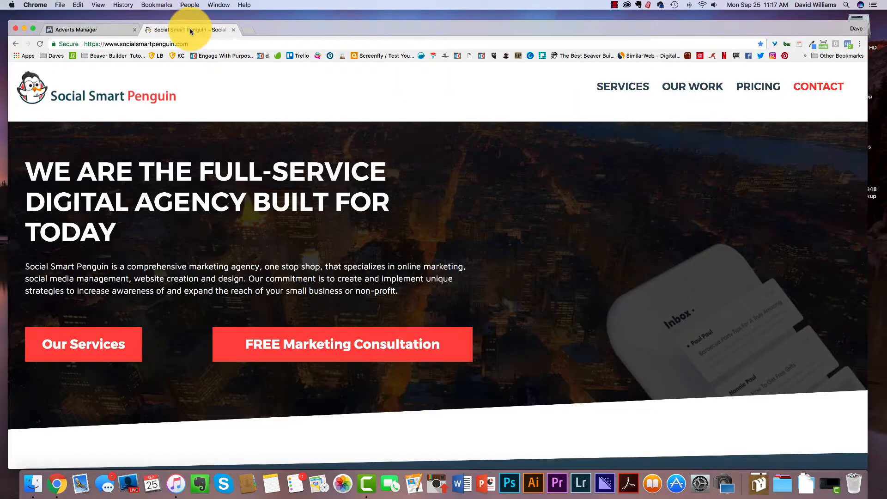
pyautogui.moveTo(615, 86)
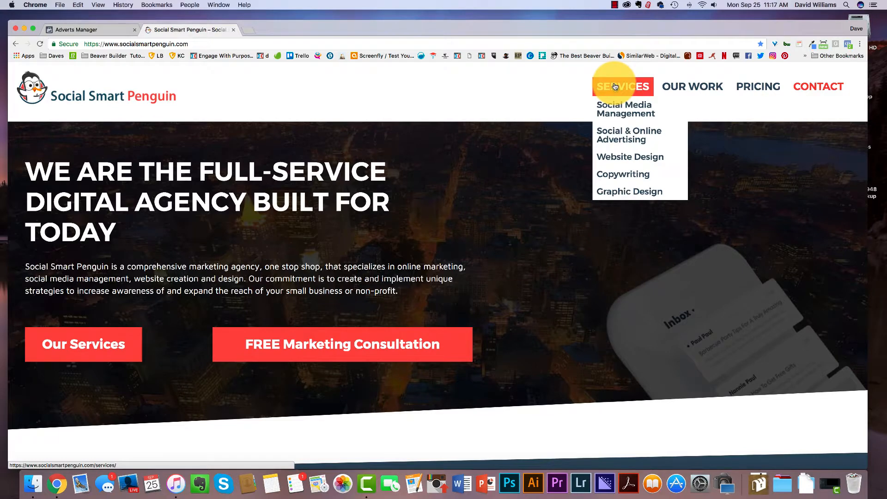
pyautogui.click(621, 107)
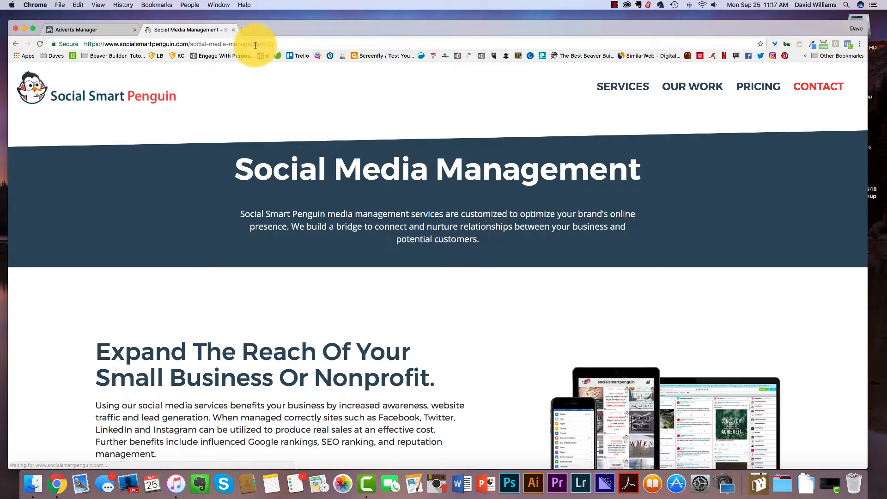
pyautogui.click(257, 45)
pyautogui.press('super+c')
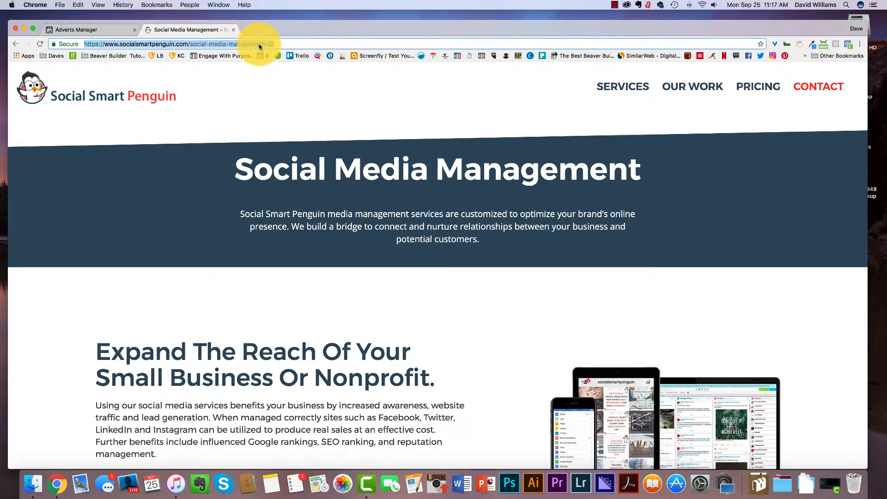
# Set the second criterion to people who visited specific web pages whose URL contains the copied Social Media Management address.
pyautogui.click(74, 29)
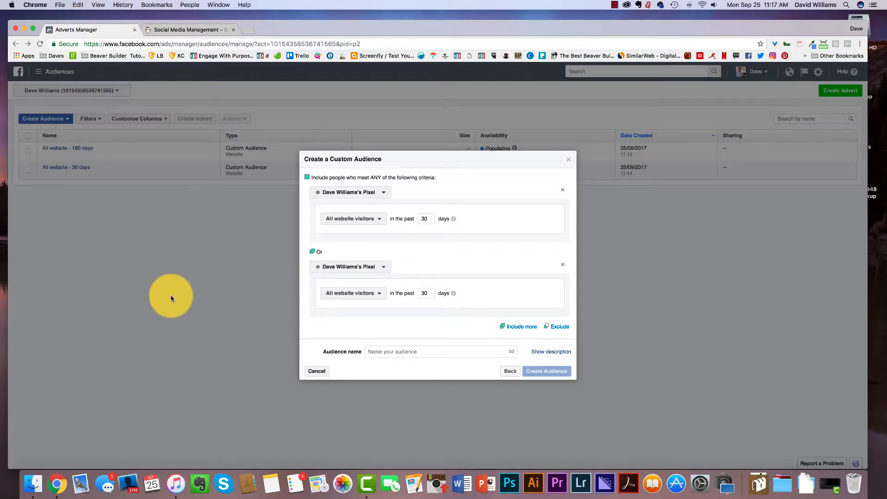
pyautogui.click(376, 298)
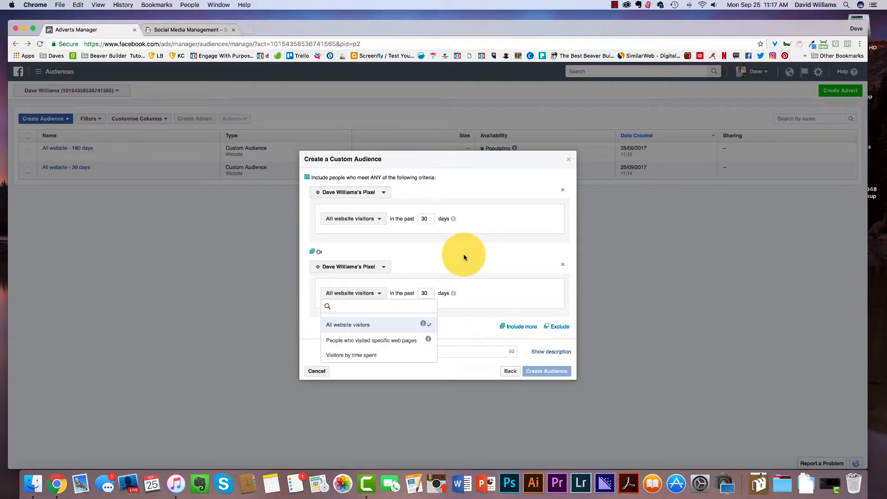
pyautogui.click(360, 350)
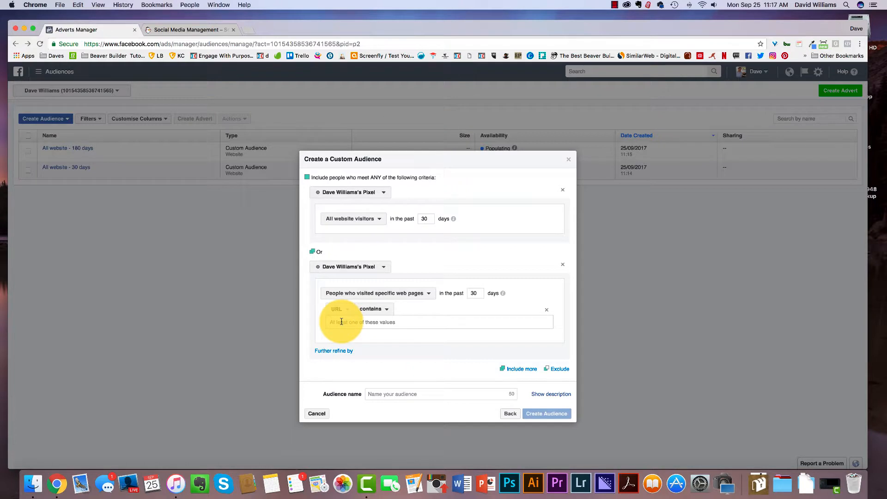
pyautogui.press('super+v')
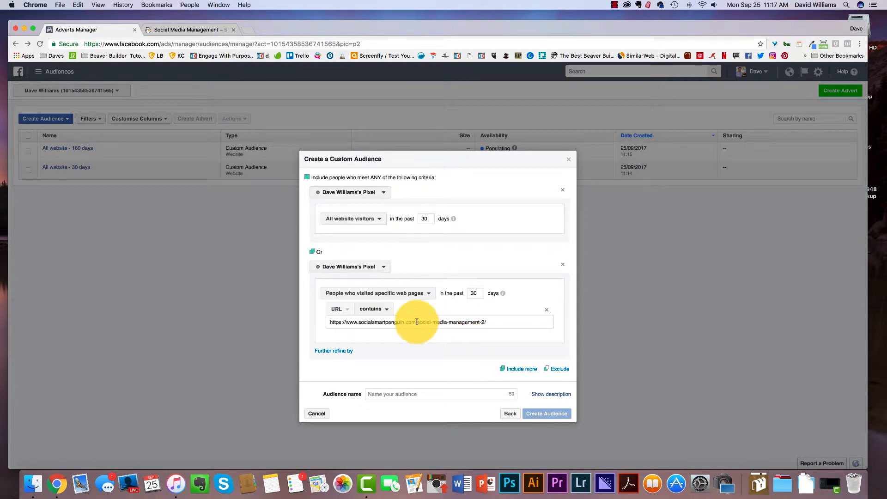
pyautogui.moveTo(417, 322); pyautogui.dragTo(481, 324)
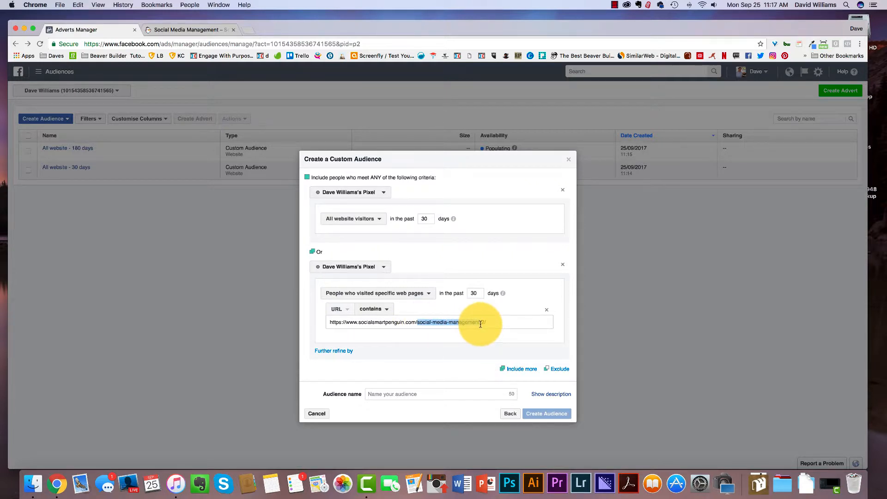
pyautogui.click(476, 293)
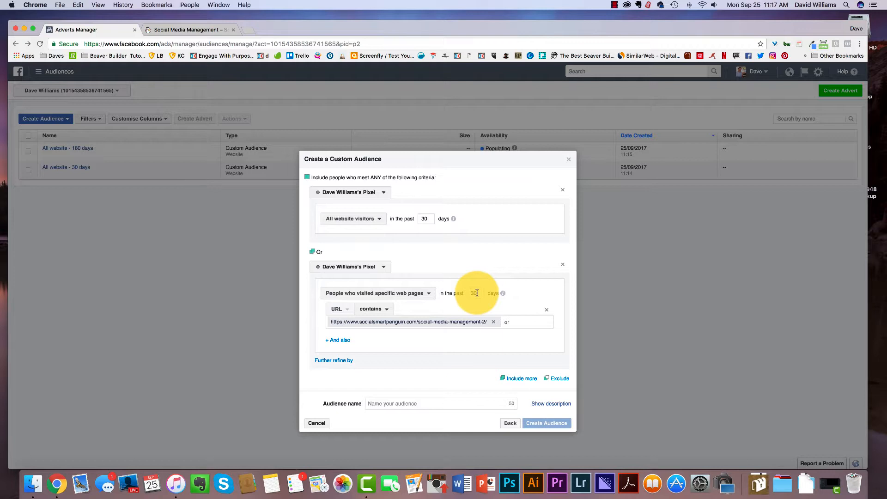
# Name the audience "social-media-management - 30 Days", create it, and close the confirmation.
pyautogui.click(384, 407)
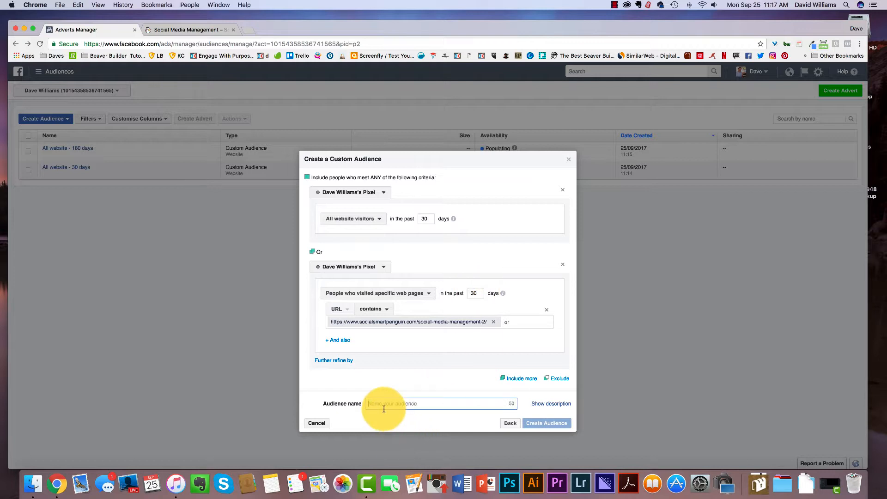
pyautogui.write('social-media-menegement')
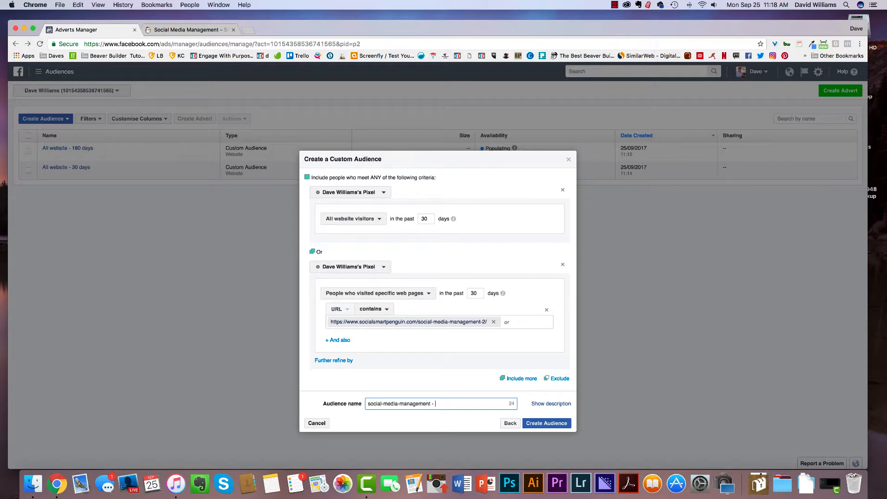
pyautogui.write('30 days')
pyautogui.press('BackSpace')
pyautogui.write('D')
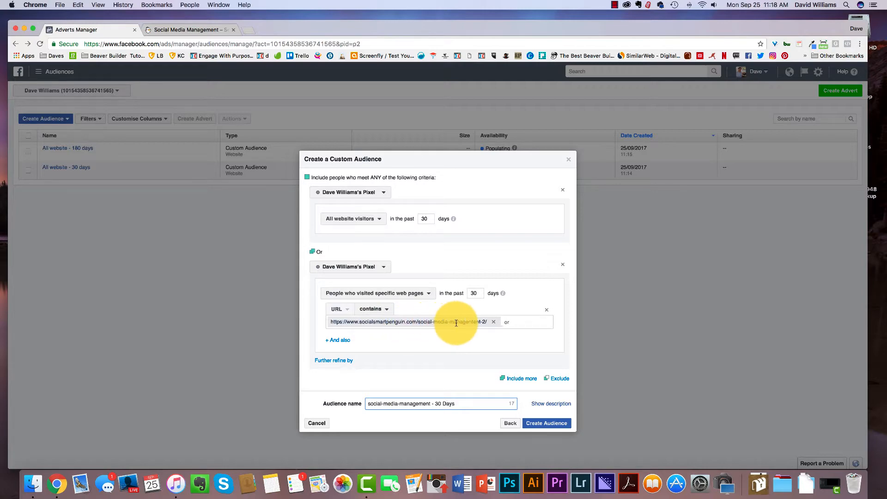
pyautogui.click(535, 423)
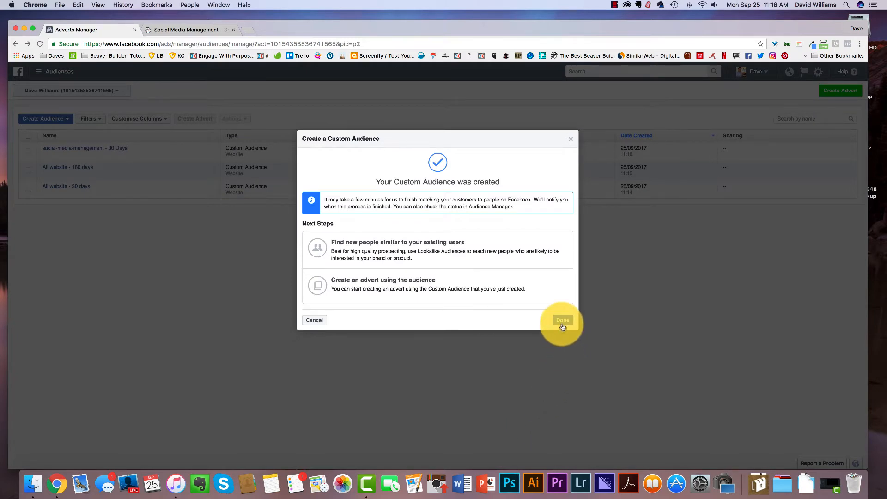
pyautogui.click(563, 321)
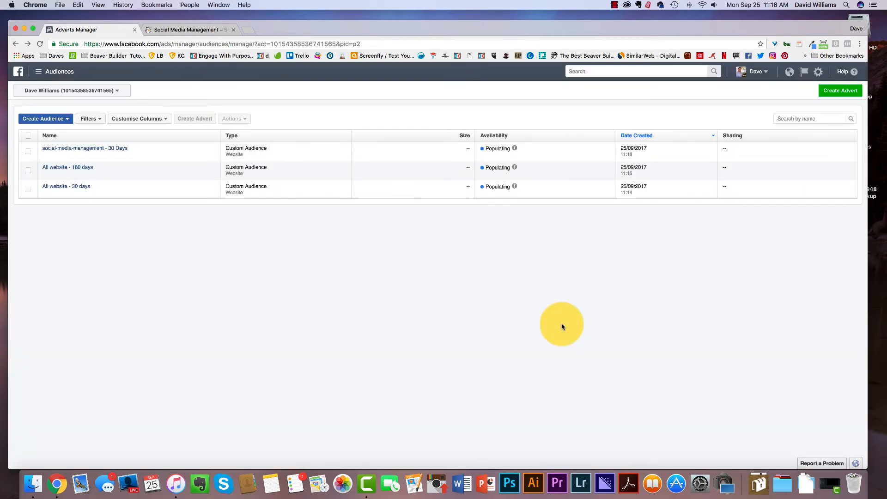
pyautogui.click(40, 44)
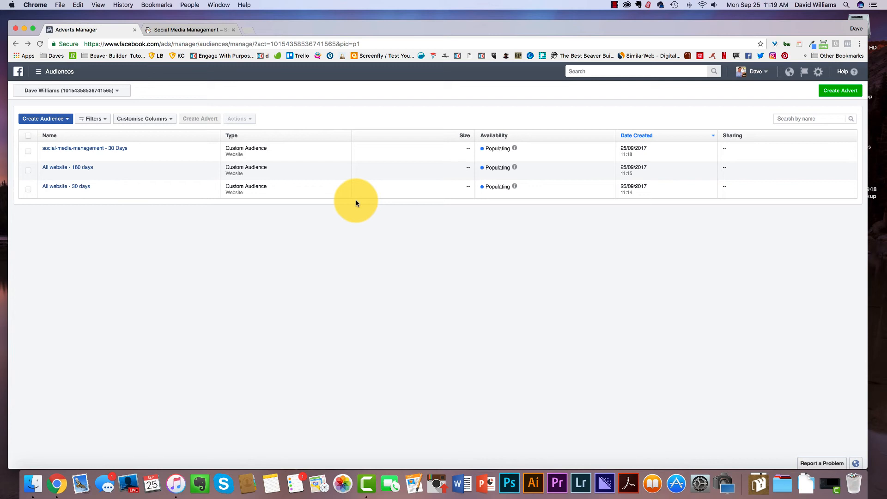
pyautogui.click(35, 119)
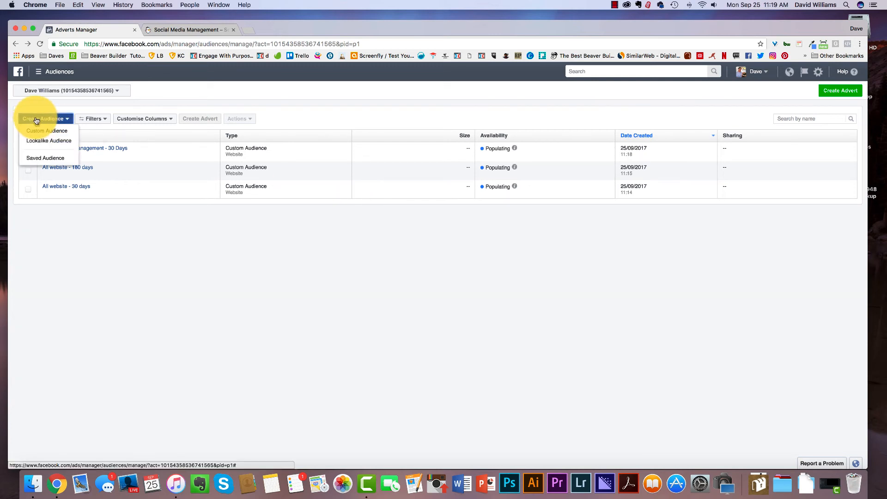
pyautogui.click(53, 132)
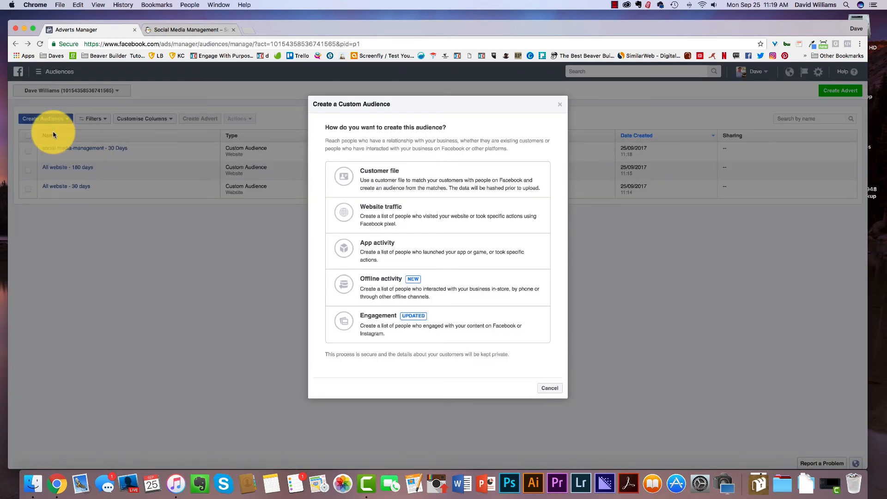
pyautogui.click(422, 224)
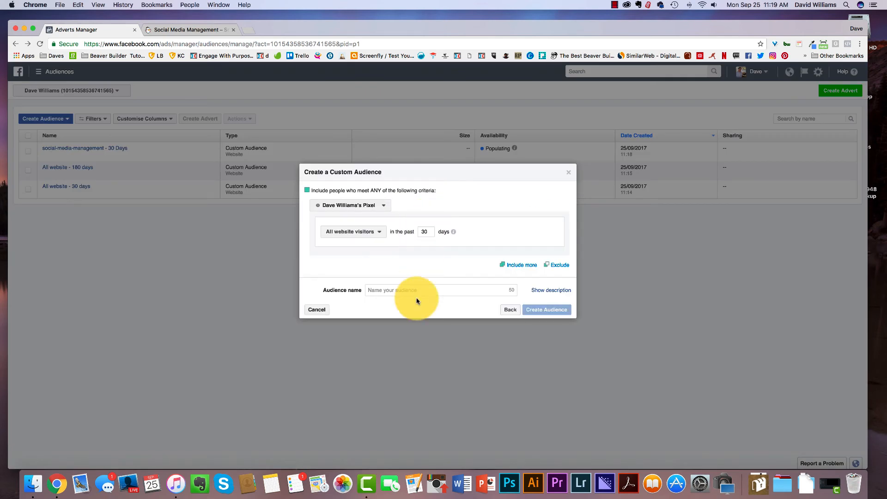
pyautogui.click(520, 265)
pyautogui.click(378, 310)
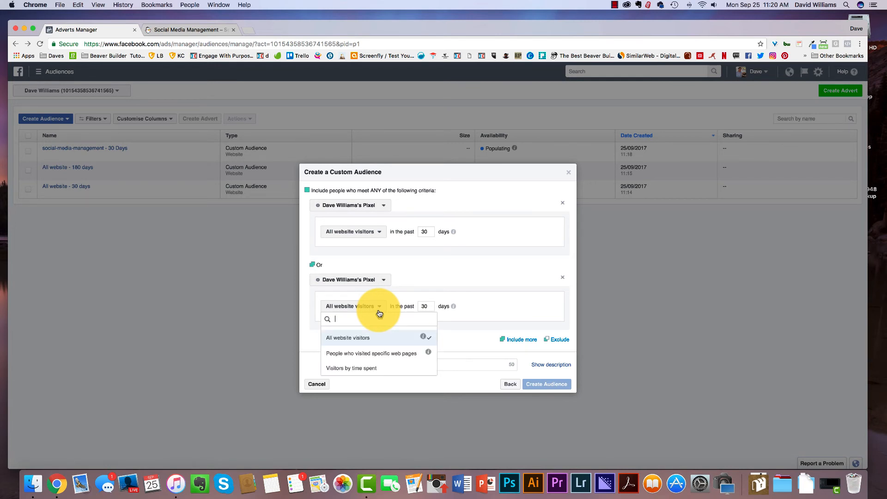
pyautogui.click(506, 251)
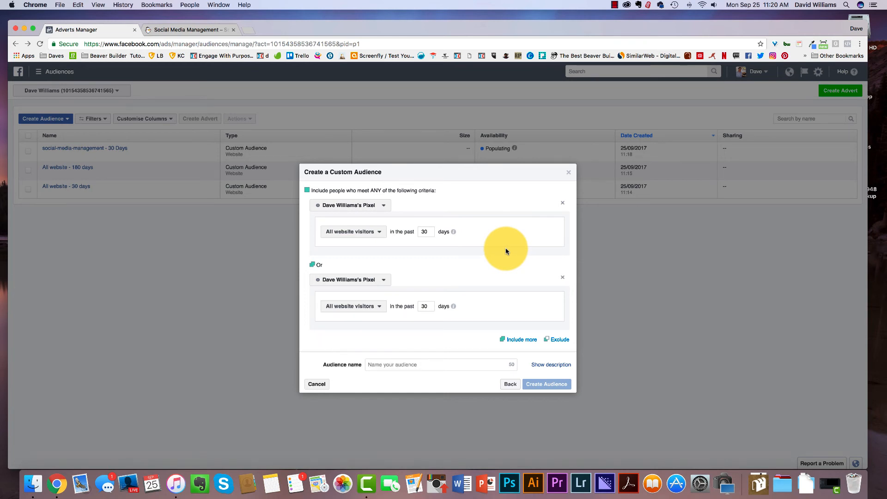
pyautogui.click(568, 174)
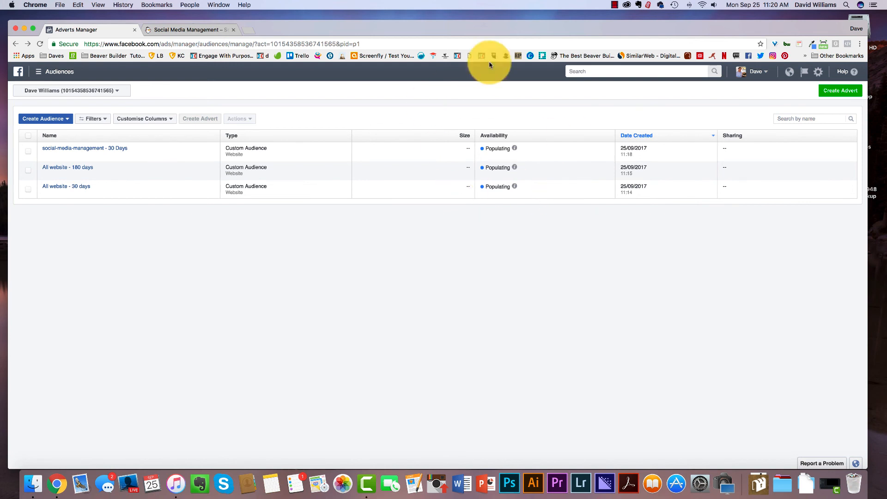
pyautogui.click(40, 44)
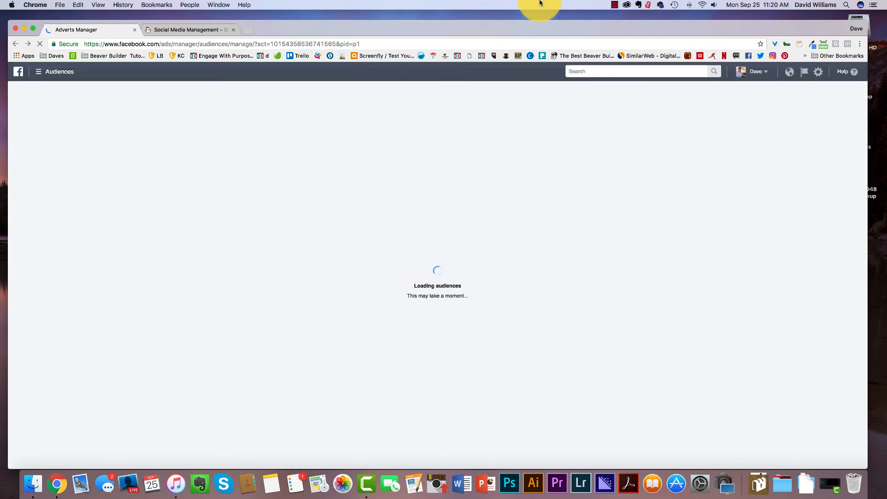
pyautogui.click(612, 6)
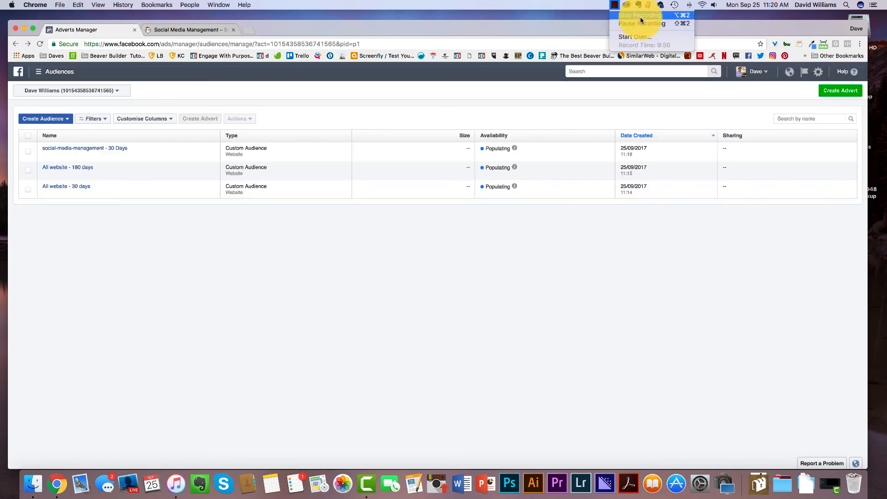